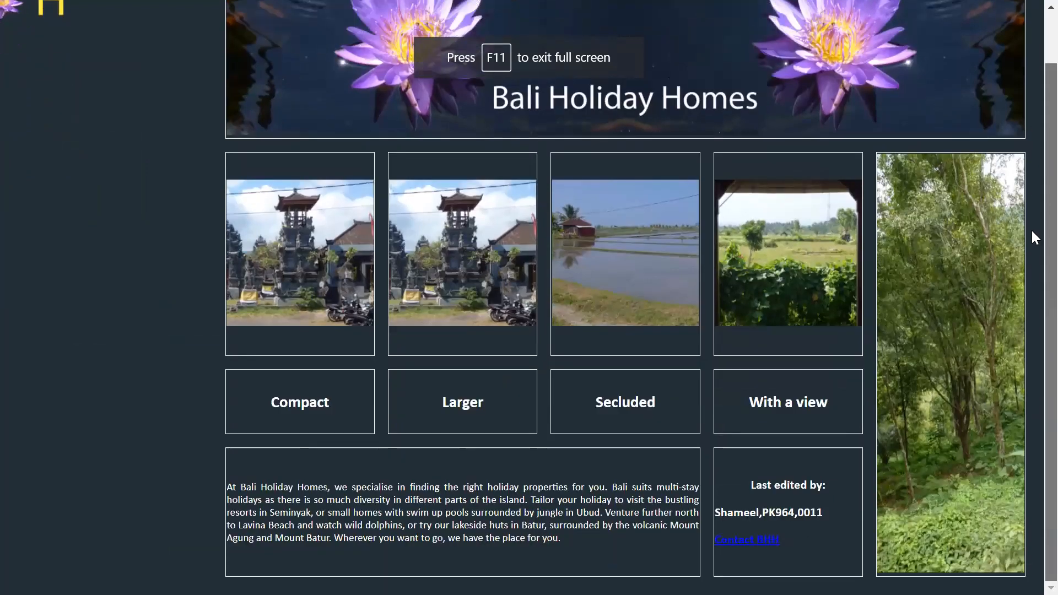
# Step: Examine the Bali Holiday Homes page in the browser, framing the address bar, table contents and background logo for the evidence screenshot
pyautogui.scroll(1, 1031, 175)
pyautogui.scroll(-1, 1030, 159)
pyautogui.scroll(1, 1026, 31)
pyautogui.moveTo(916, 4)
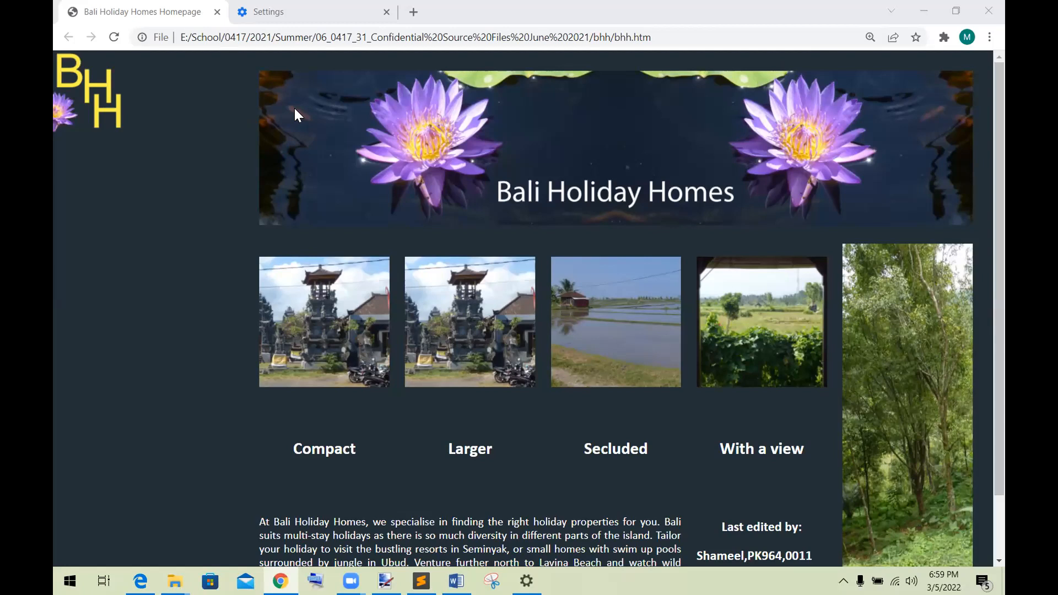
pyautogui.scroll(-1, 211, 132)
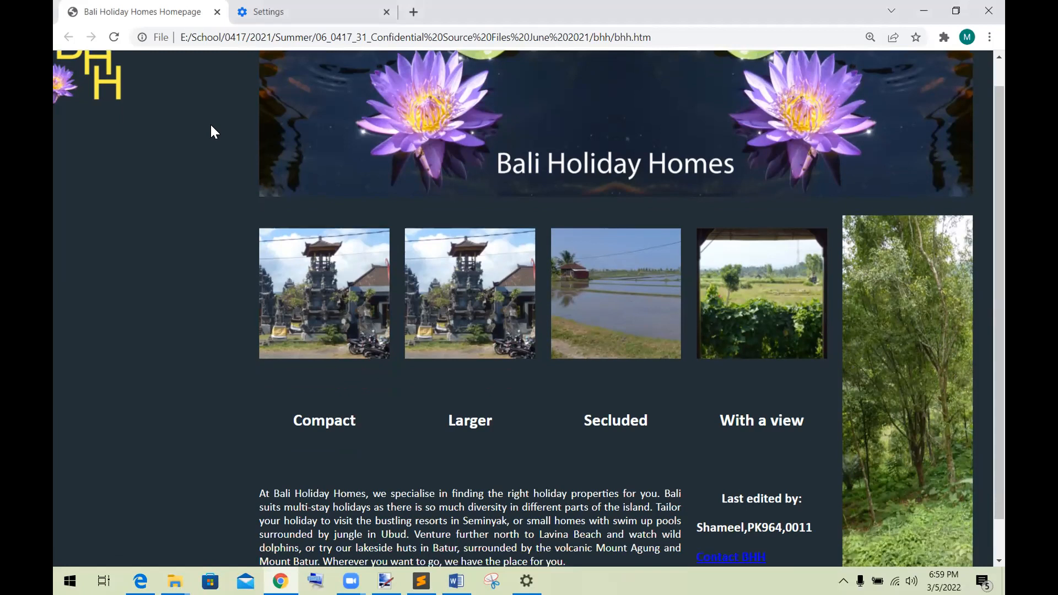
pyautogui.scroll(-2, 211, 131)
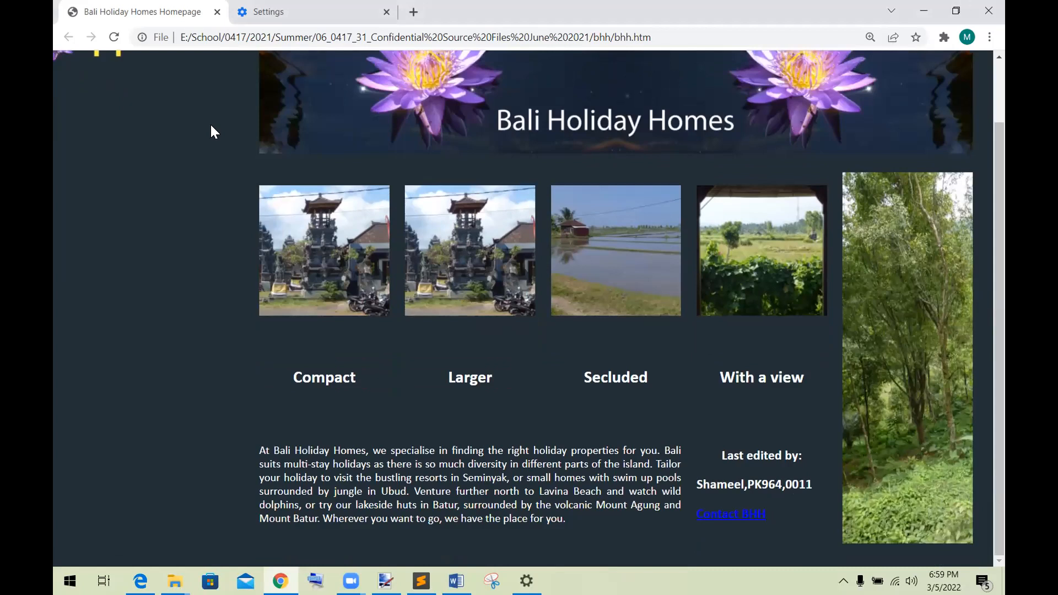
pyautogui.scroll(1, 211, 131)
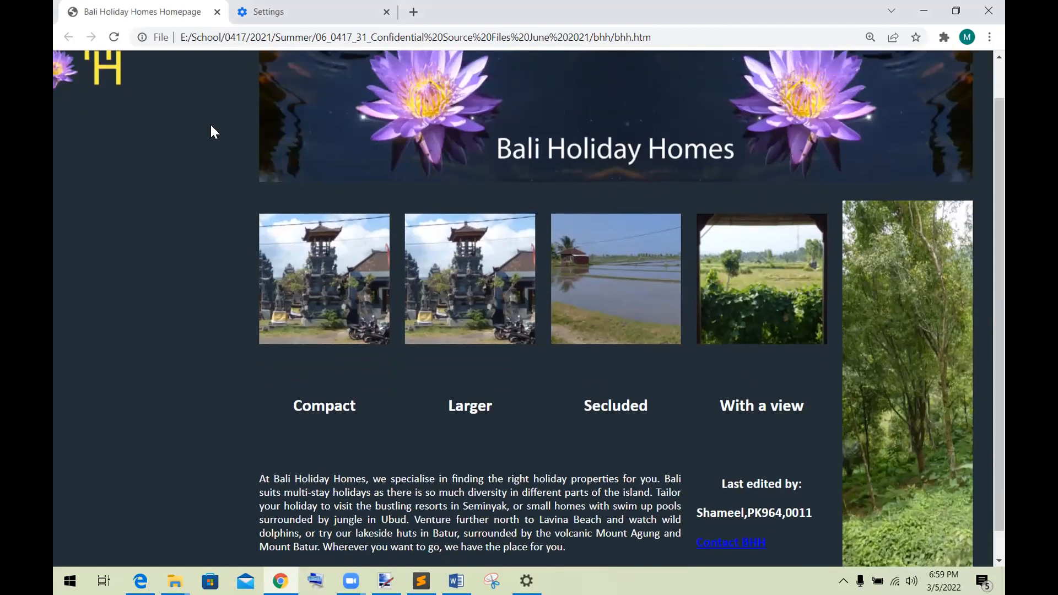
pyautogui.scroll(-1, 211, 131)
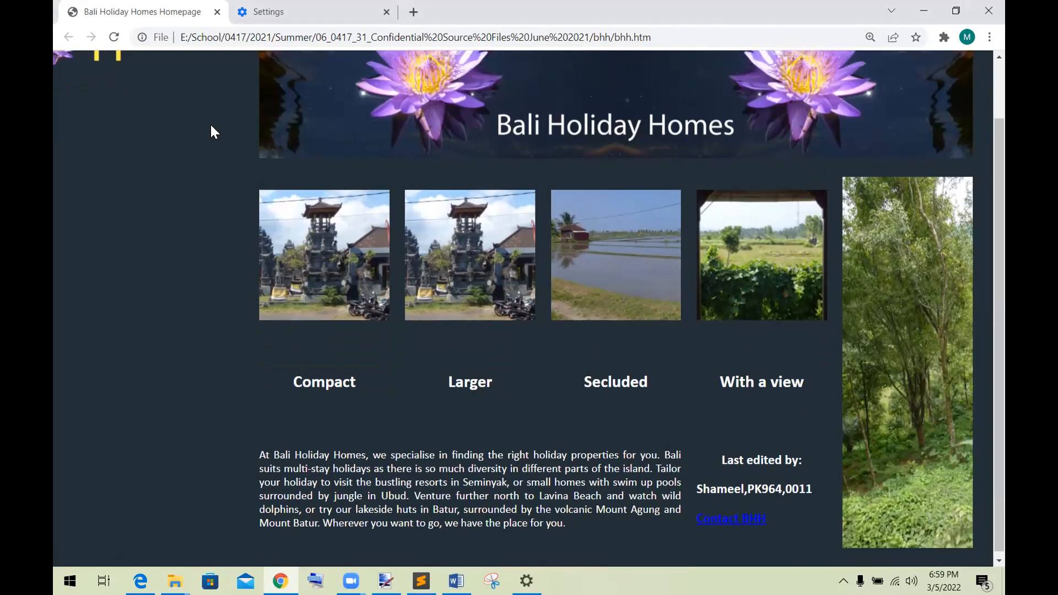
pyautogui.scroll(1, 211, 132)
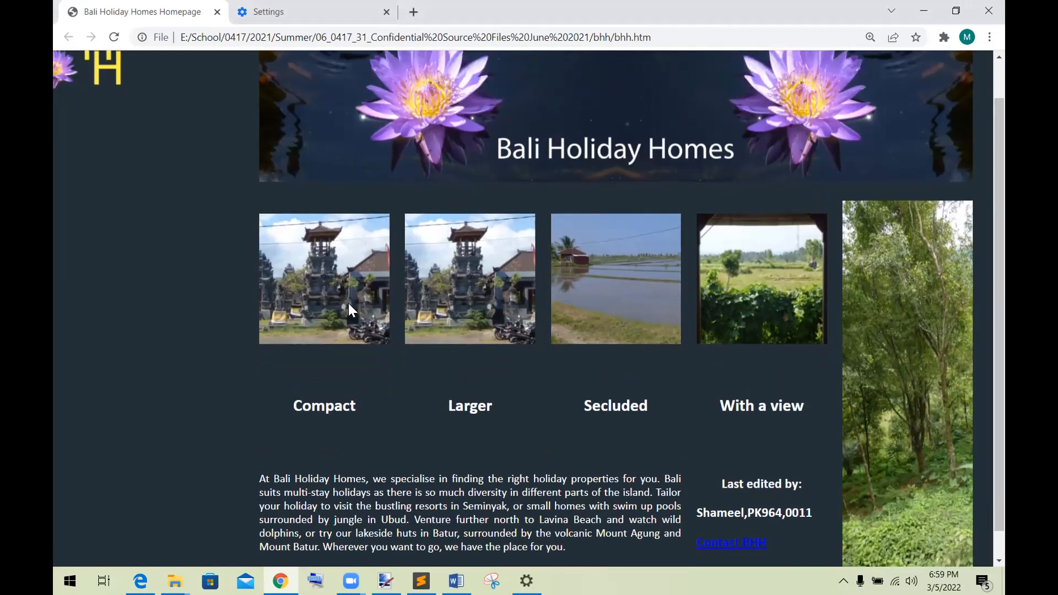
# Step: Switch to the Word evidence document, start a new page headed "Evidence 4:" and paste the web page screenshot beneath it
pyautogui.click(456, 580)
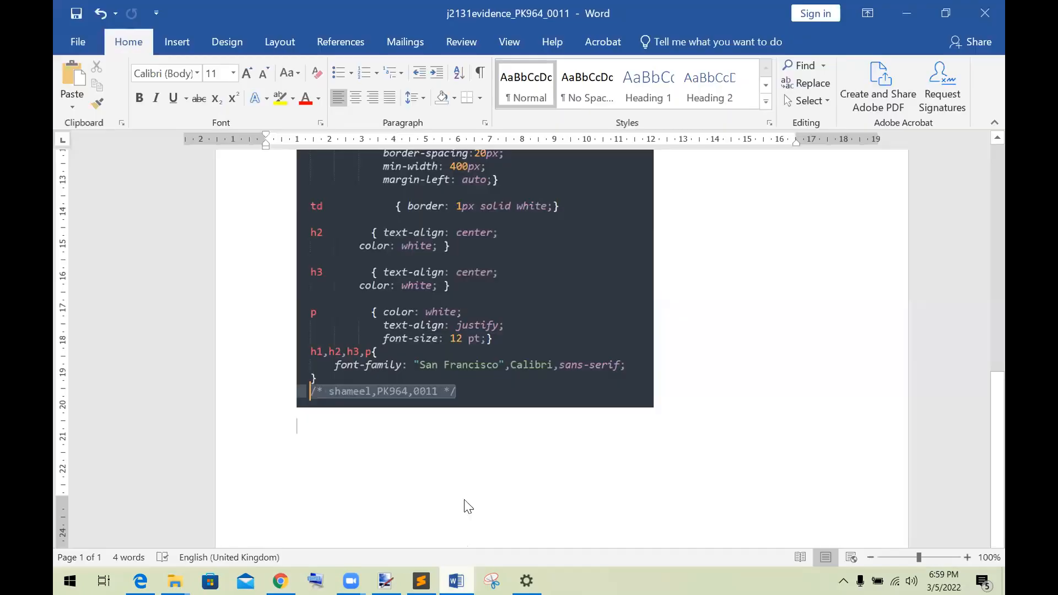
pyautogui.hotkey('ctrl', 'Return')
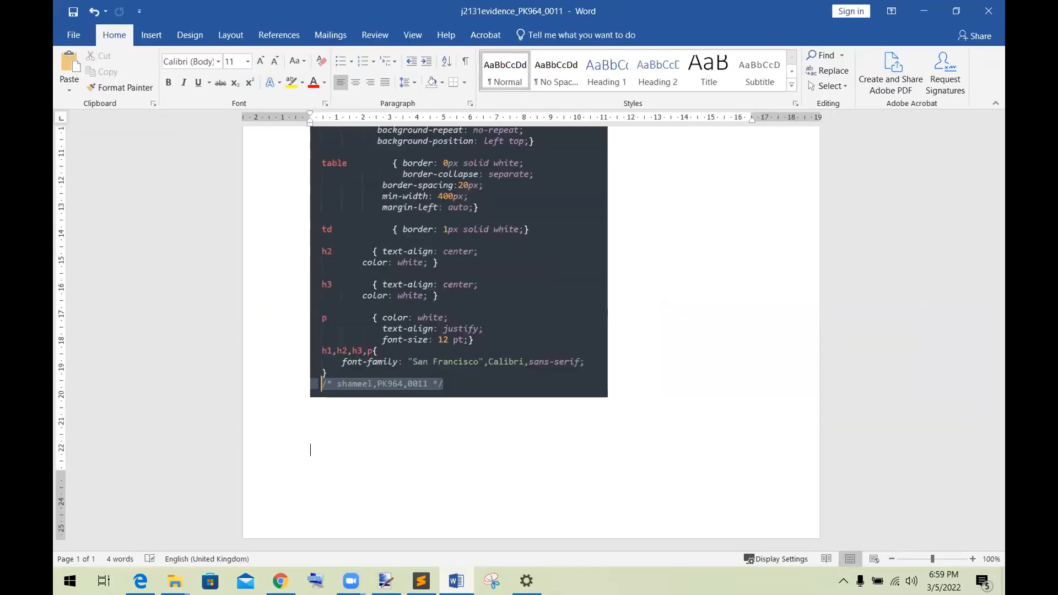
pyautogui.write('Evidenc')
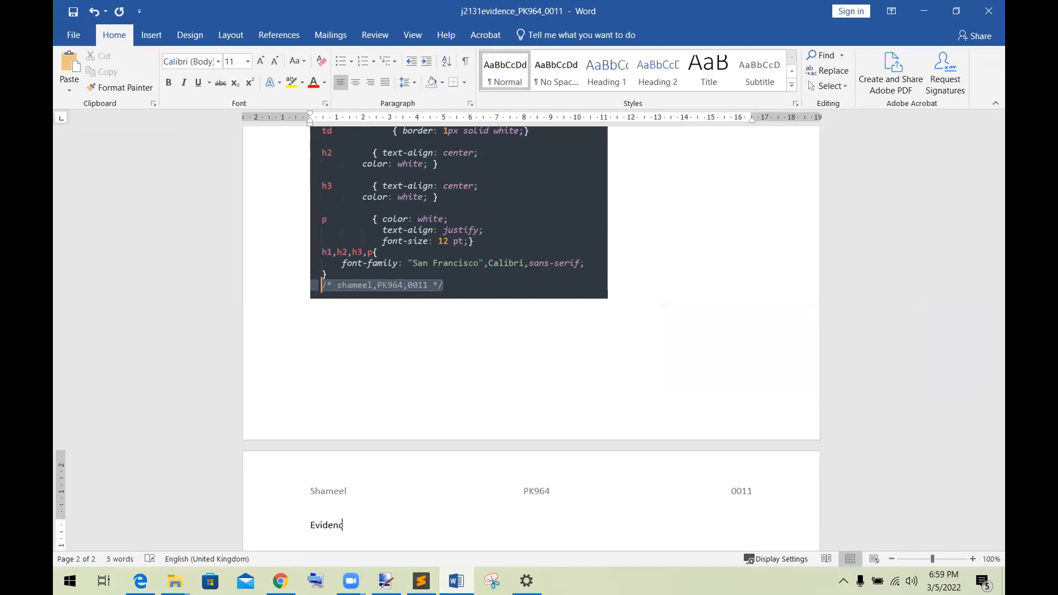
pyautogui.write('e 4:')
pyautogui.hotkey('ctrl', 'v')
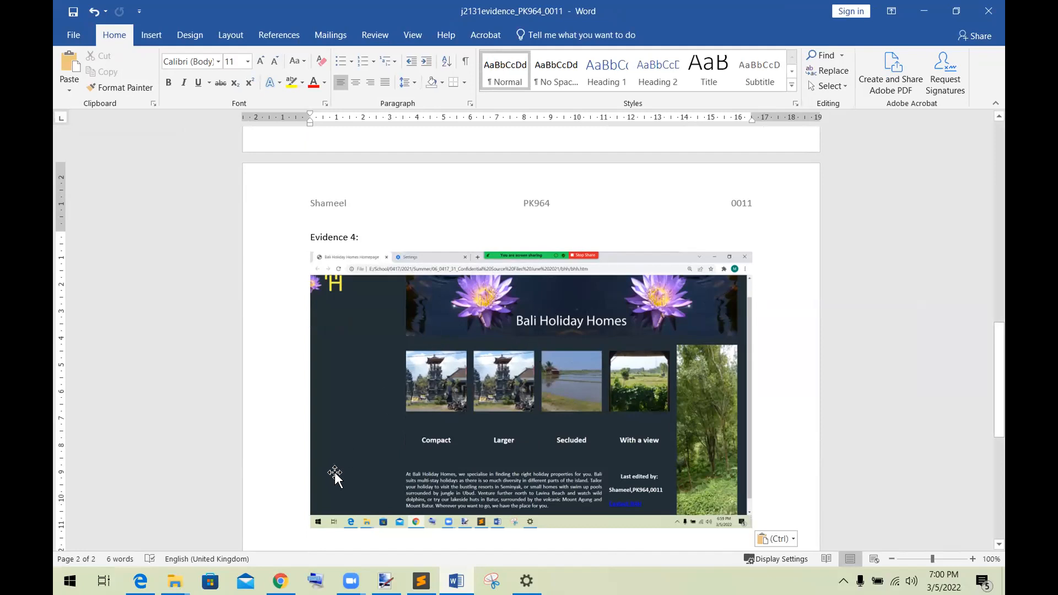
# Step: Read the Evidence 3 and Evidence 4 instructions in the 0417_s21_qp_31.pdf question paper and return to Word
pyautogui.moveTo(140, 581)
pyautogui.click(208, 499)
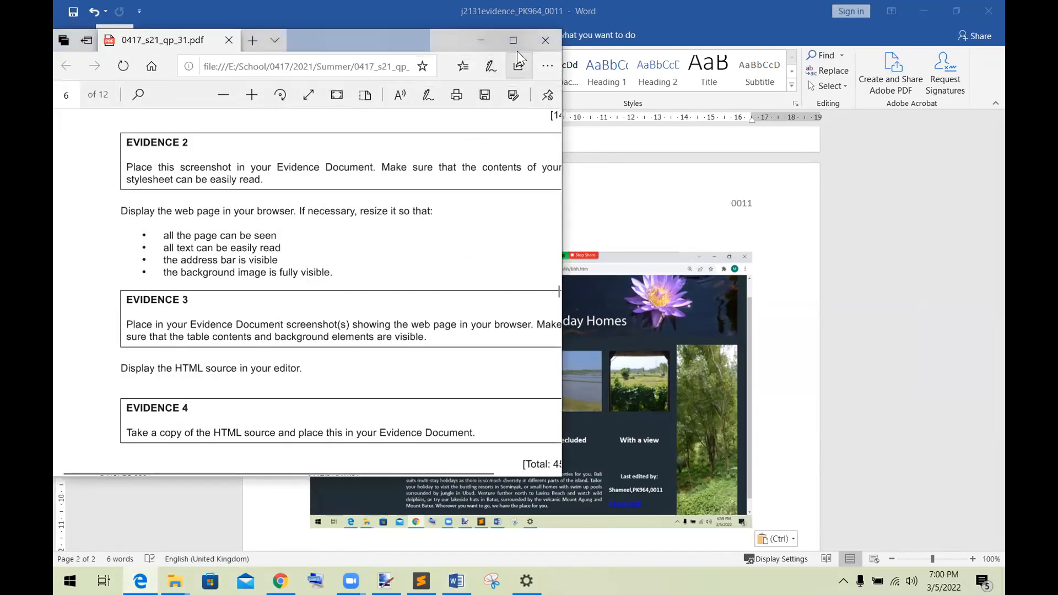
pyautogui.click(519, 46)
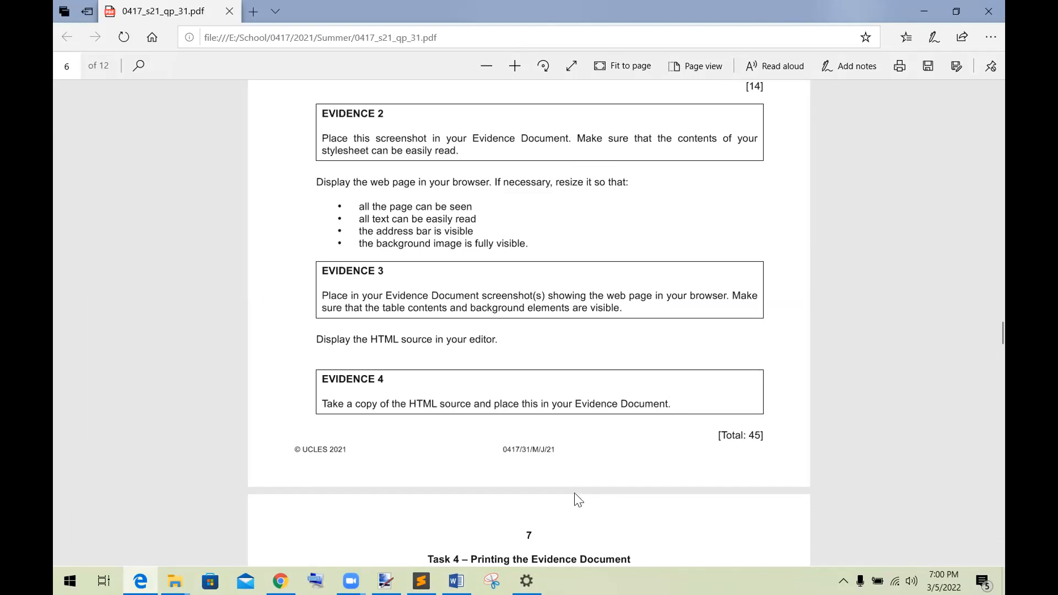
pyautogui.click(458, 581)
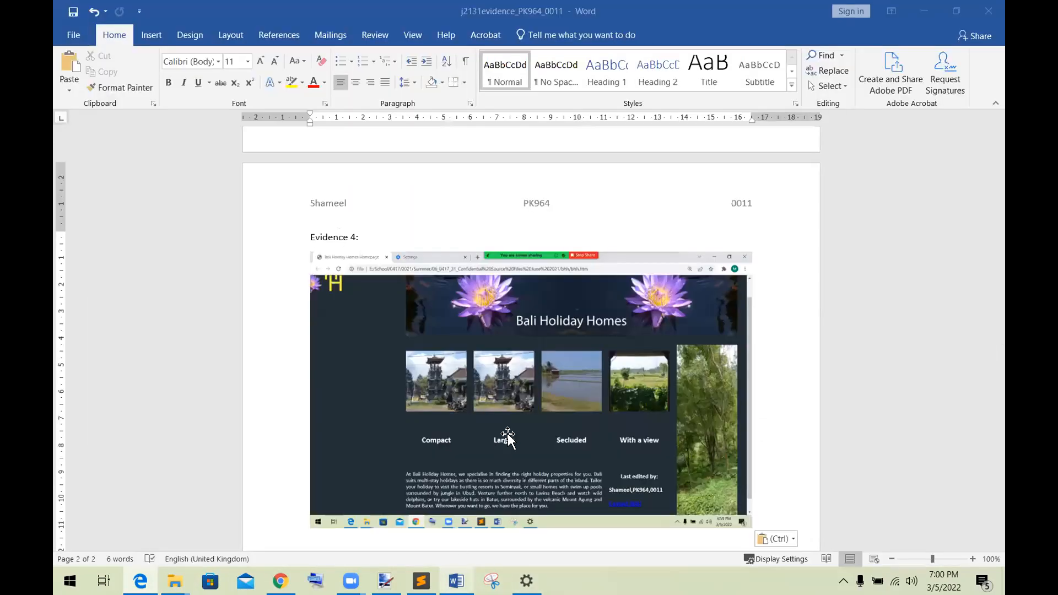
# Step: Switch to Sublime Text and copy the entire HTML source of bhh.htm
pyautogui.moveTo(280, 581)
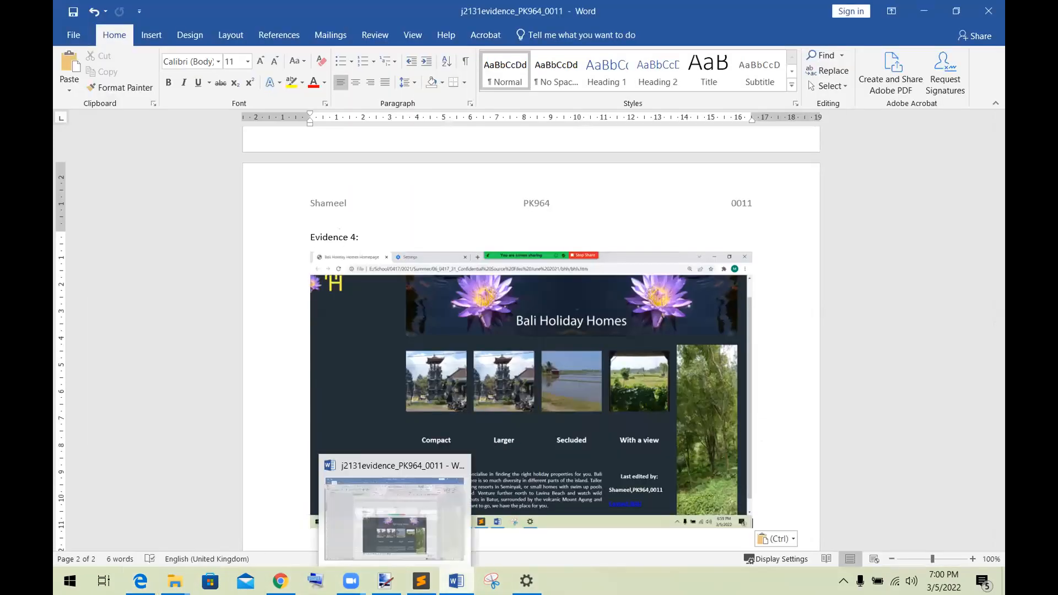
pyautogui.click(421, 581)
pyautogui.click(281, 278)
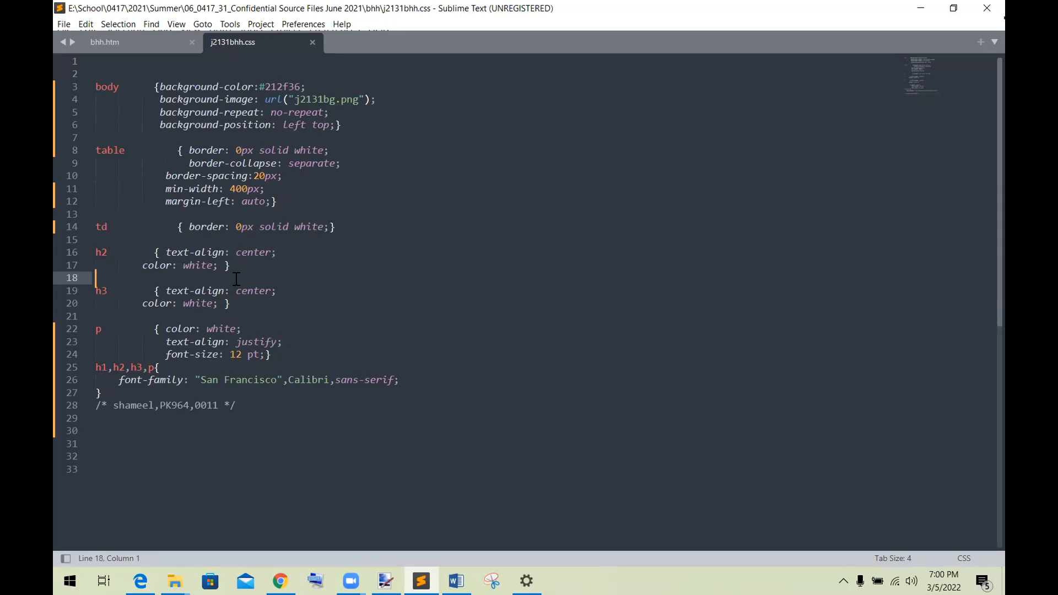
pyautogui.click(141, 43)
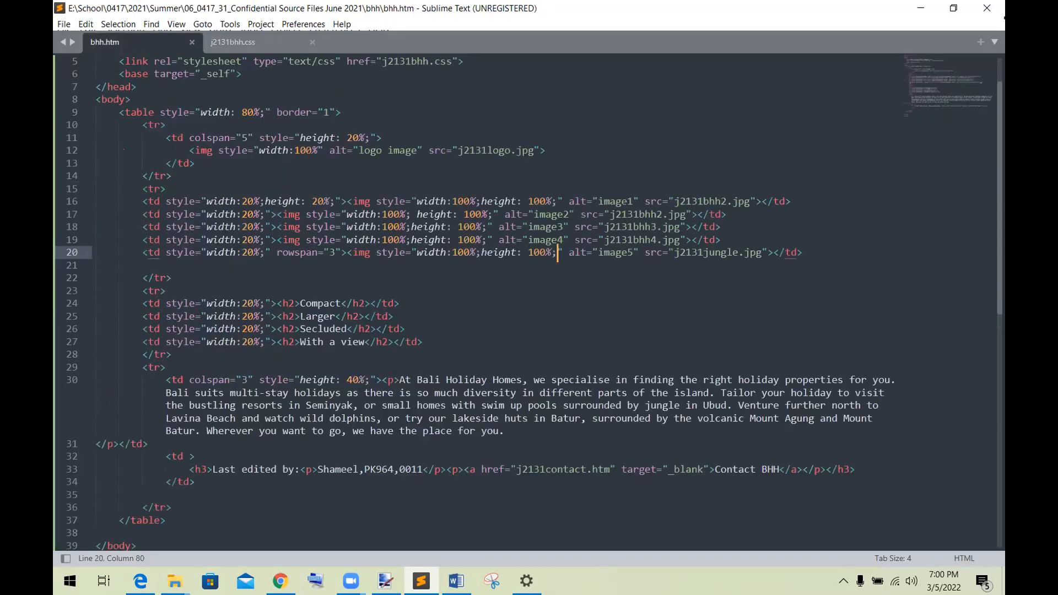
pyautogui.hotkey('ctrl', 'a')
pyautogui.hotkey('ctrl', 'c')
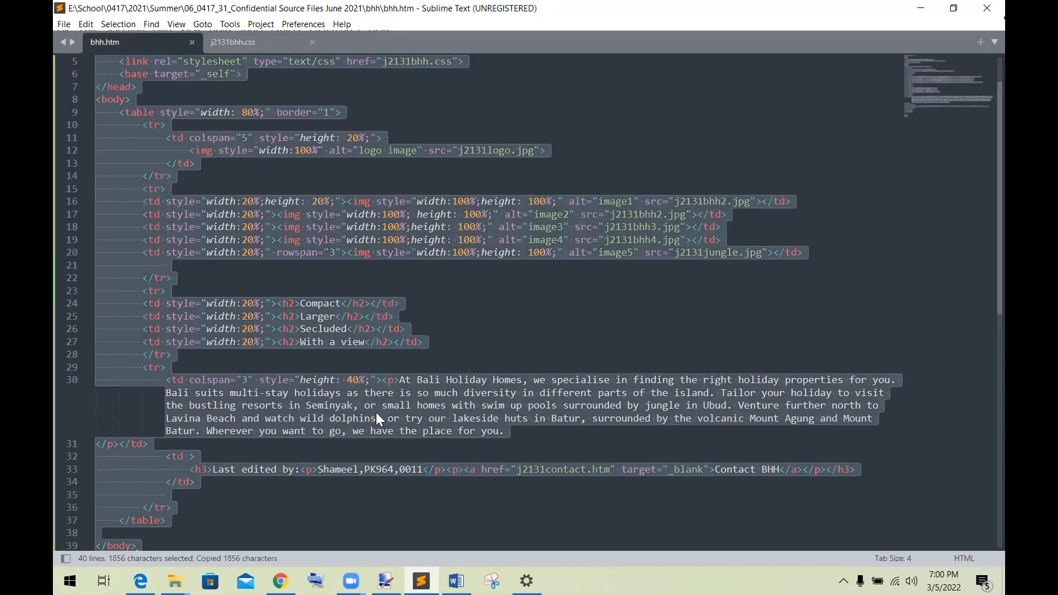
# Step: Return to the Word evidence document and renumber the heading above the web page screenshot as "Evidence 3:"
pyautogui.click(456, 580)
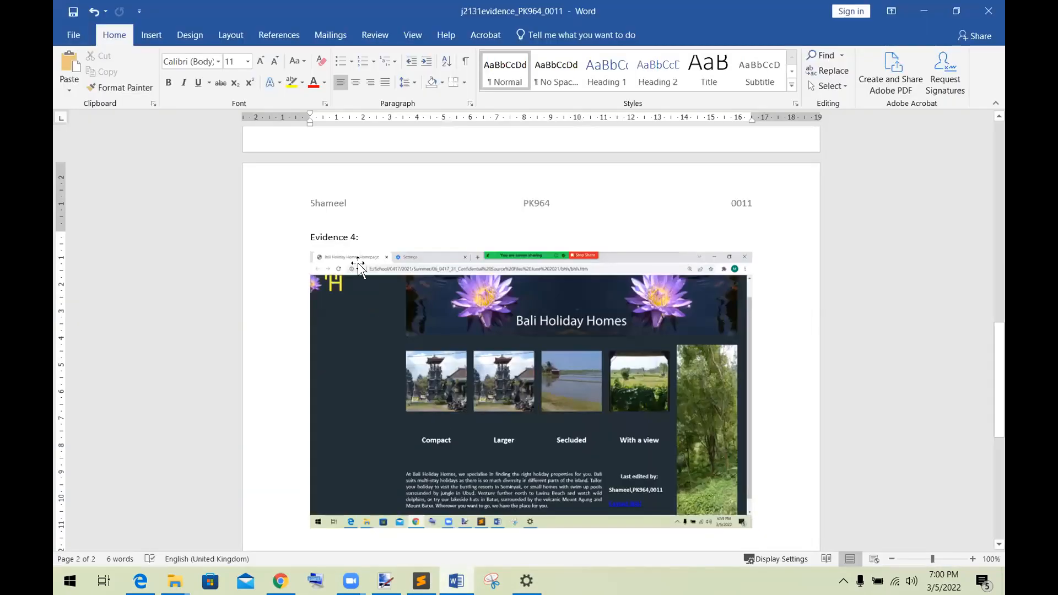
pyautogui.click(354, 241)
pyautogui.press('BackSpace')
pyautogui.write('3')
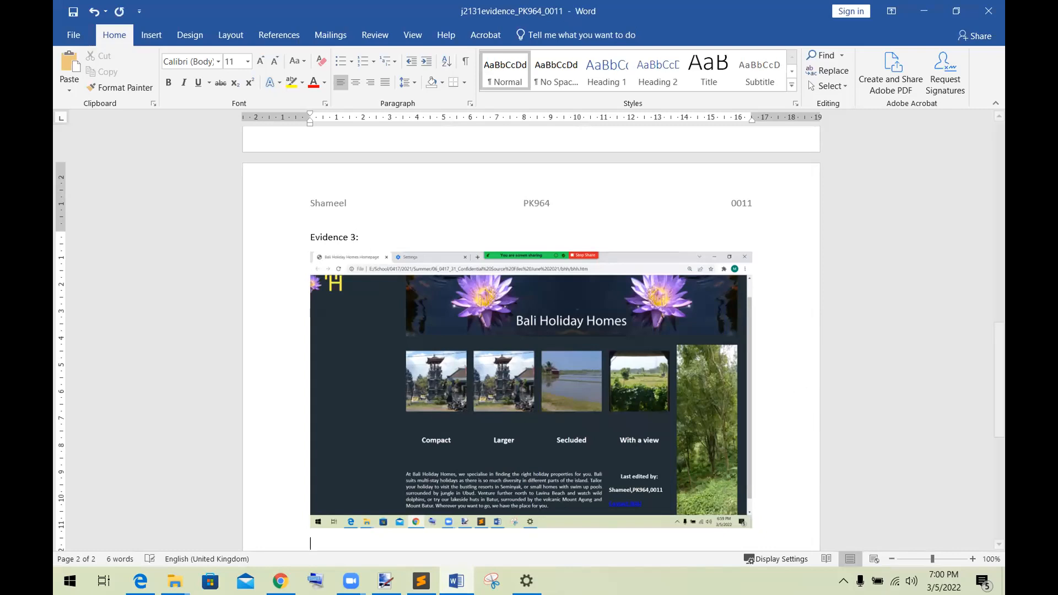
# Step: Add an "Evidence 4:" heading below the screenshot, paste the copied HTML source under it and save the document
pyautogui.write('Evidence 4:')
pyautogui.press('Return')
pyautogui.hotkey('ctrl', 'v')
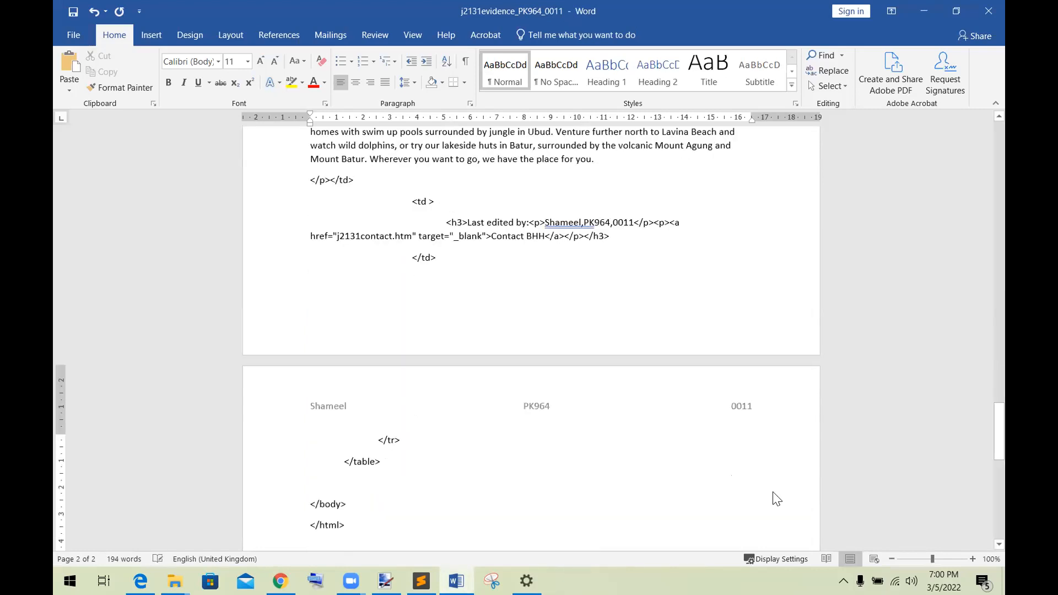
pyautogui.hotkey('ctrl', 's')
# Step: Read the Task 4 Printout 1 instructions in the question paper and return to the evidence document
pyautogui.moveTo(140, 580)
pyautogui.click(202, 479)
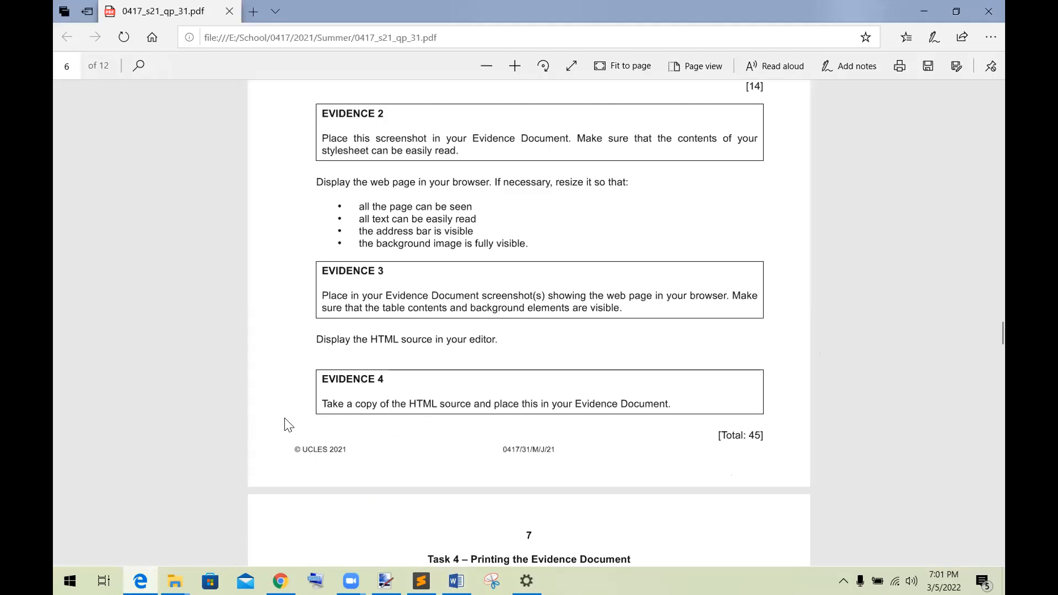
pyautogui.scroll(-5, 285, 424)
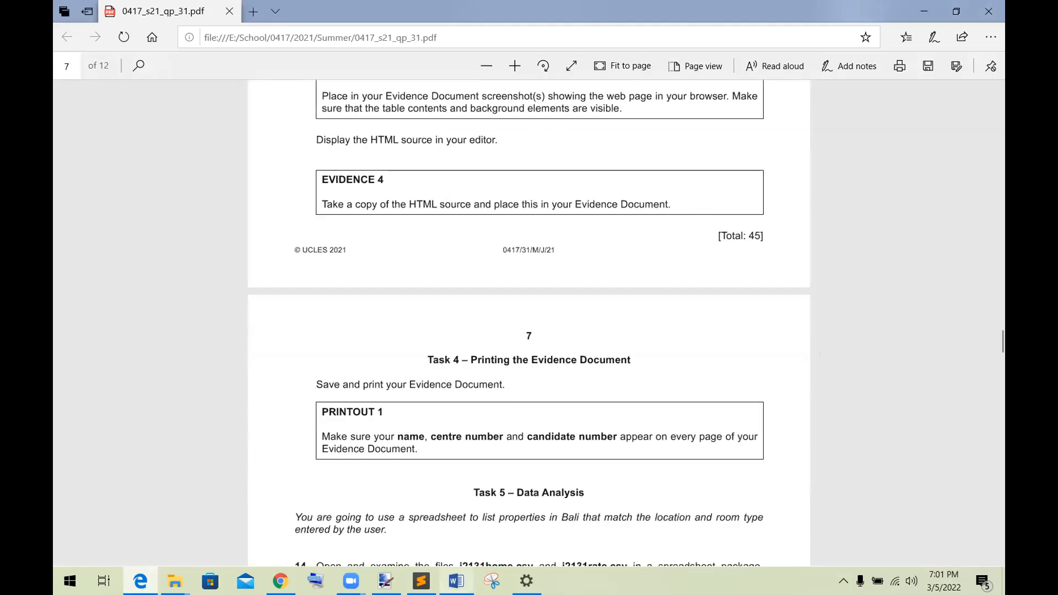
pyautogui.click(456, 581)
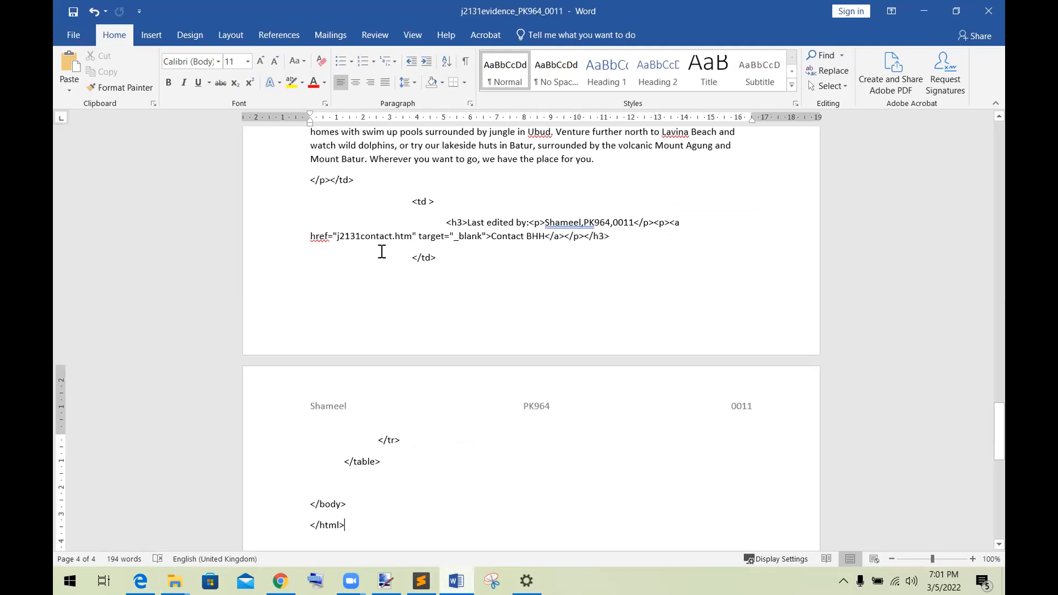
# Step: Print all pages of the evidence document with Microsoft Print to PDF
pyautogui.click(75, 42)
pyautogui.click(91, 241)
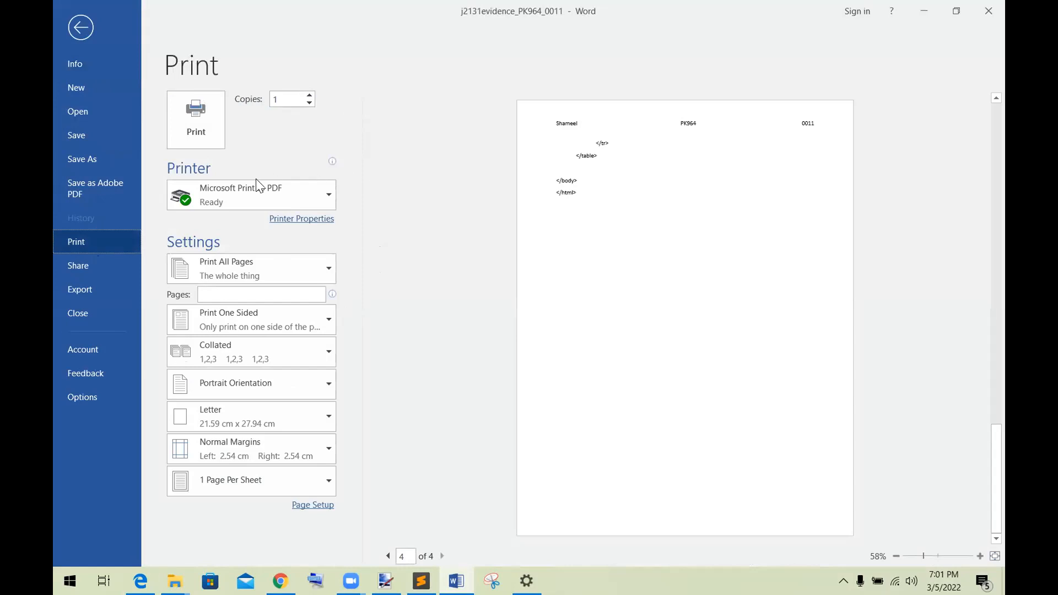
pyautogui.click(209, 137)
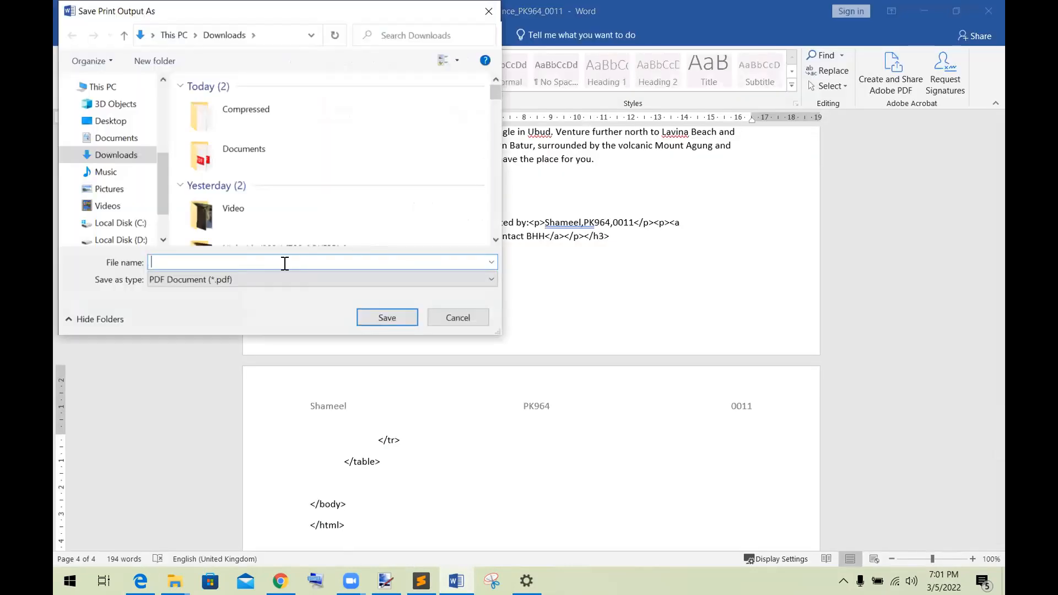
# Step: Name the PDF output "Printout1_" followed by the candidate's name, centre number and candidate number, adapting the earlier Printout4 file name
pyautogui.write('pri')
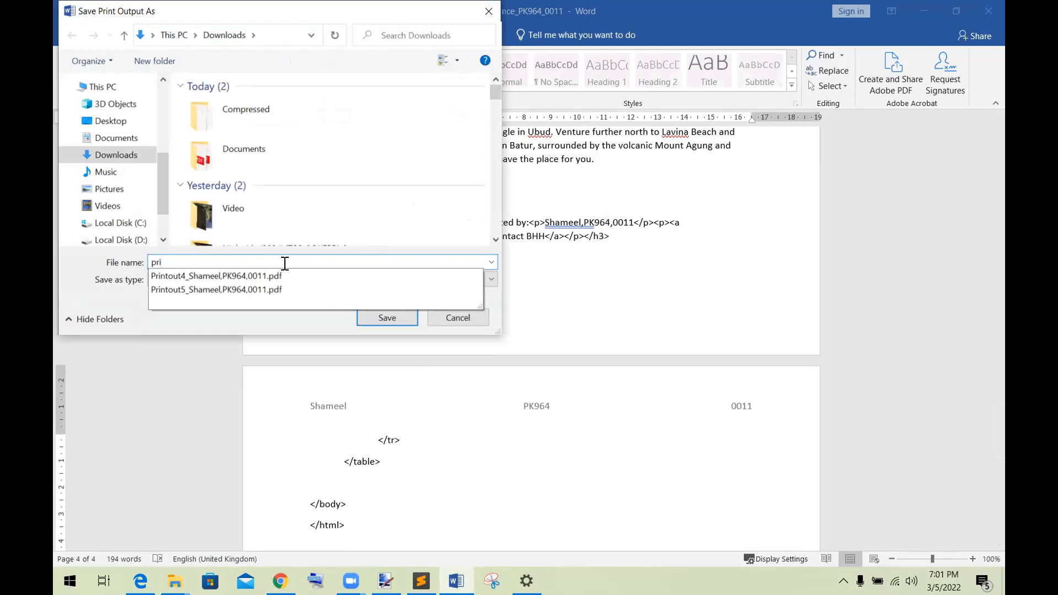
pyautogui.press('Down')
pyautogui.press('Left')
pyautogui.press('Left')
pyautogui.press('Left')
pyautogui.press('Left')
pyautogui.press('Left')
pyautogui.press('Left')
pyautogui.press('Left')
pyautogui.press('Left')
pyautogui.press('Left')
pyautogui.press('Left')
pyautogui.press('Left')
pyautogui.press('Left')
pyautogui.press('Left')
pyautogui.press('Left')
pyautogui.press('Left')
pyautogui.press('Left')
pyautogui.press('Left')
pyautogui.press('Left')
pyautogui.press('Left')
pyautogui.press('Left')
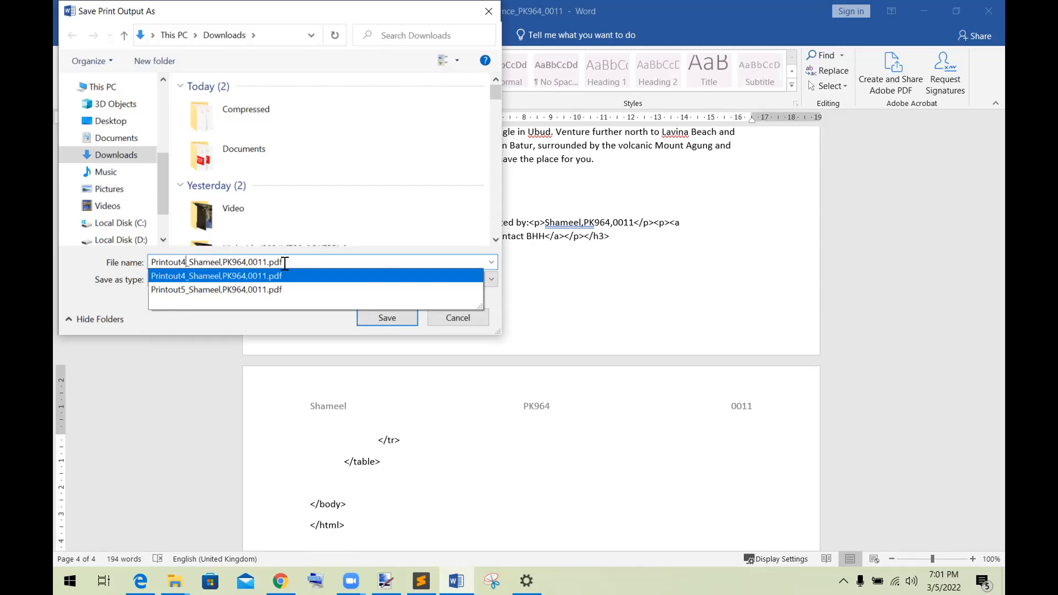
pyautogui.press('BackSpace')
pyautogui.write('1')
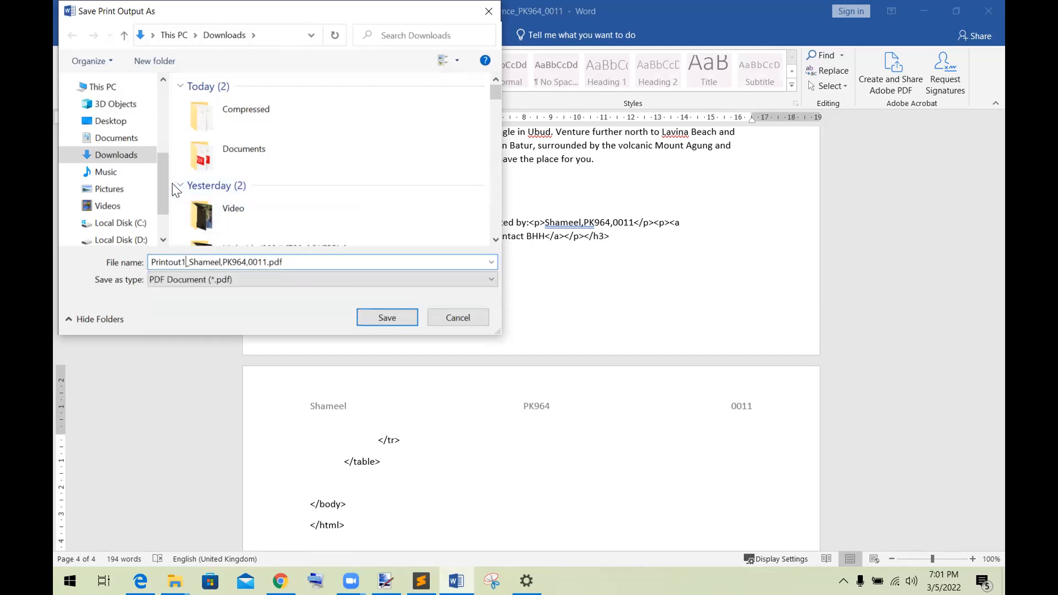
# Step: Save the PDF on drive E: under School\0417\2021\Summer in the 06_0417_31_Confidential Source Files June 2021 folder
pyautogui.scroll(-2, 138, 199)
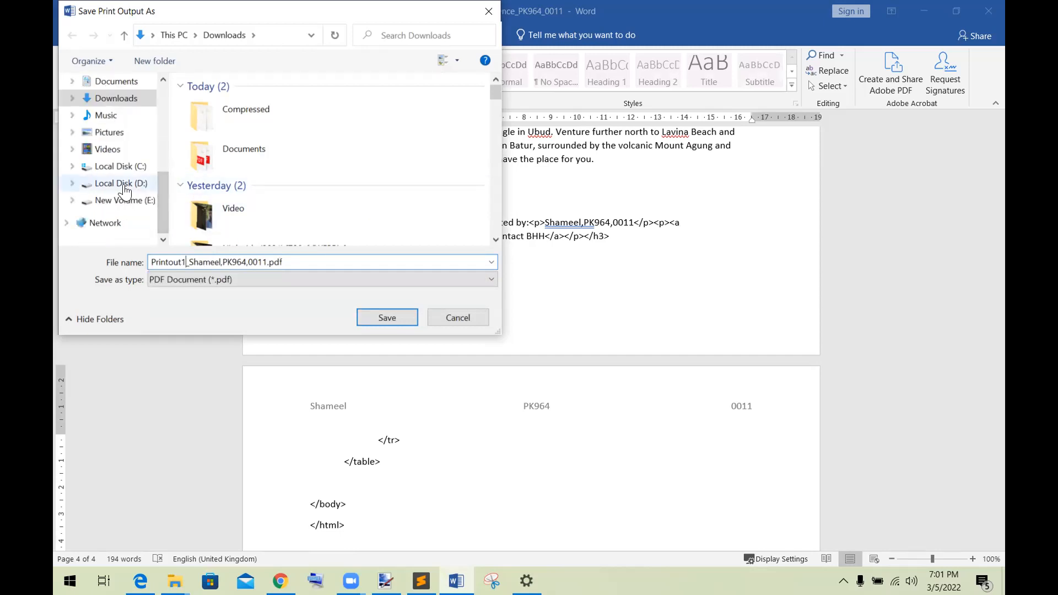
pyautogui.click(134, 202)
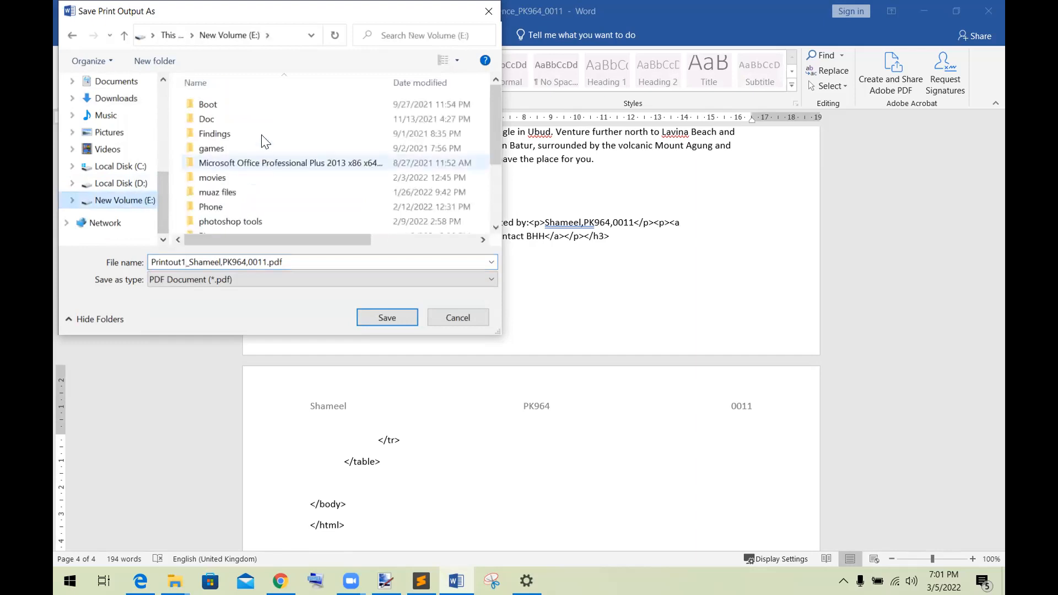
pyautogui.moveTo(492, 117); pyautogui.dragTo(445, 169)
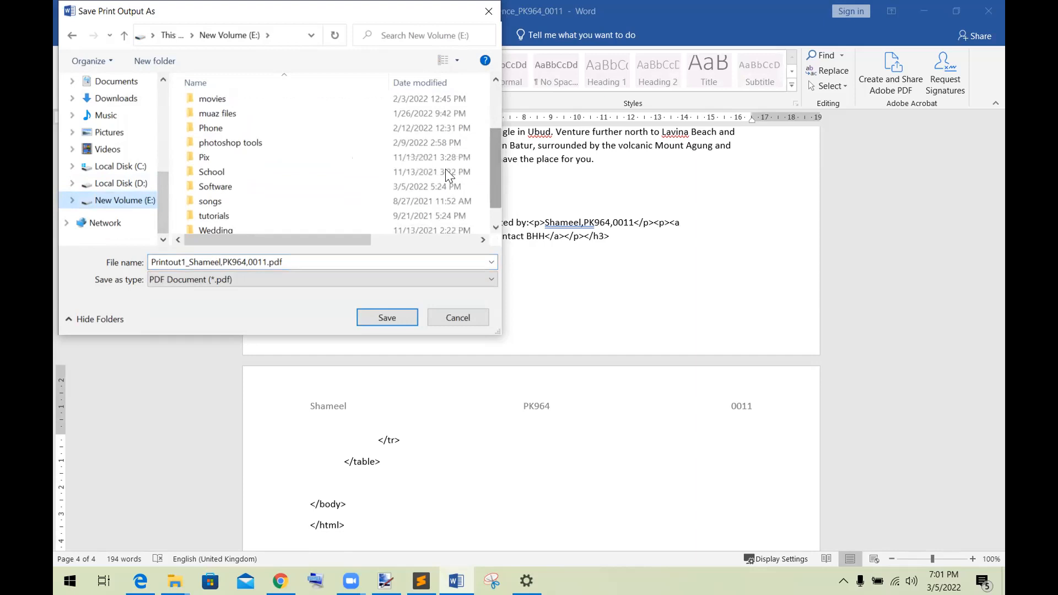
pyautogui.doubleClick(424, 170)
pyautogui.doubleClick(328, 104)
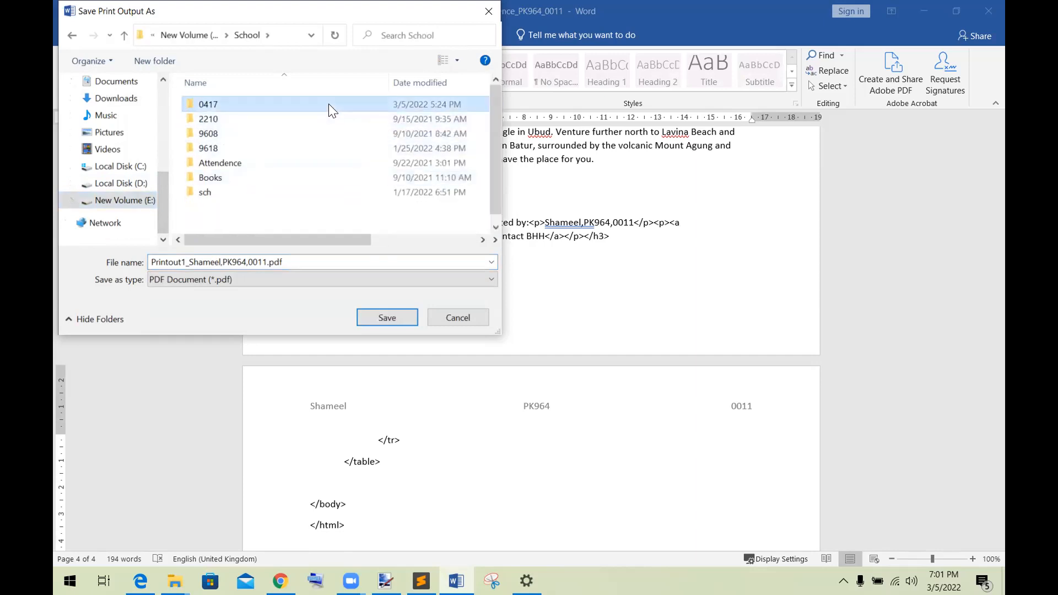
pyautogui.doubleClick(270, 205)
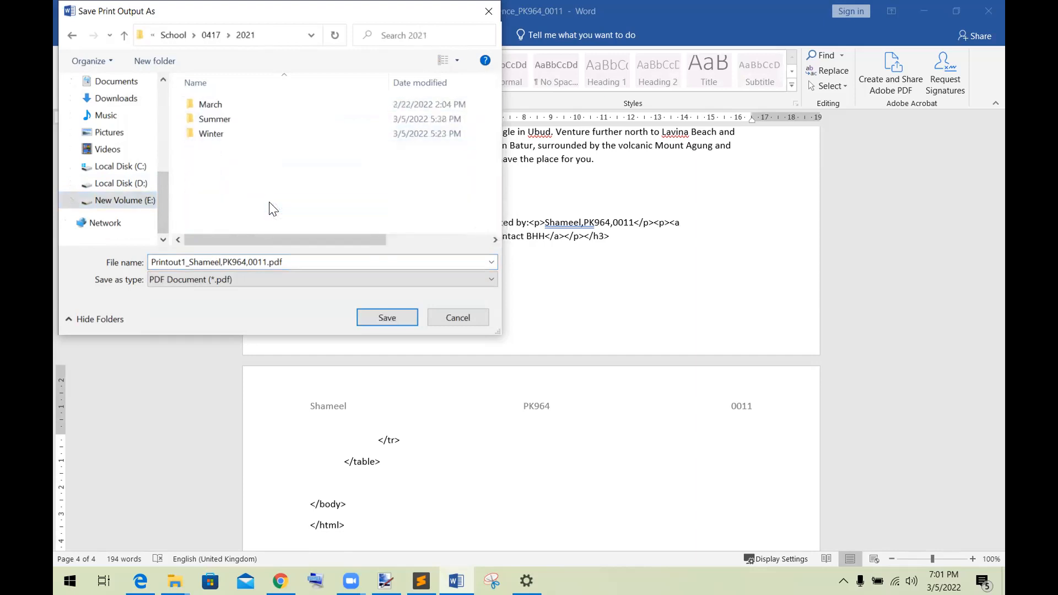
pyautogui.doubleClick(262, 118)
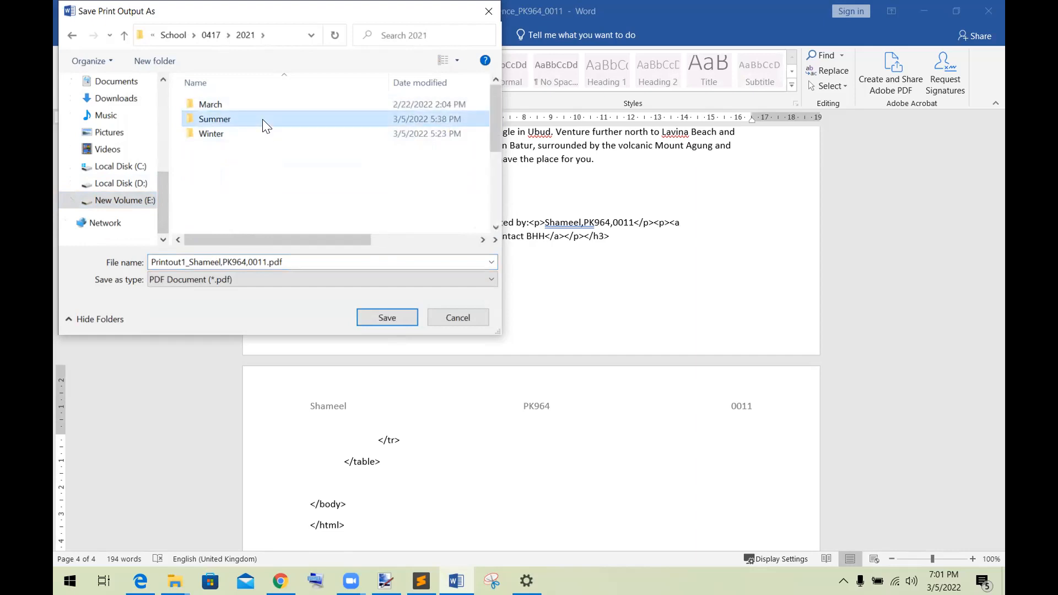
pyautogui.doubleClick(251, 101)
pyautogui.doubleClick(250, 103)
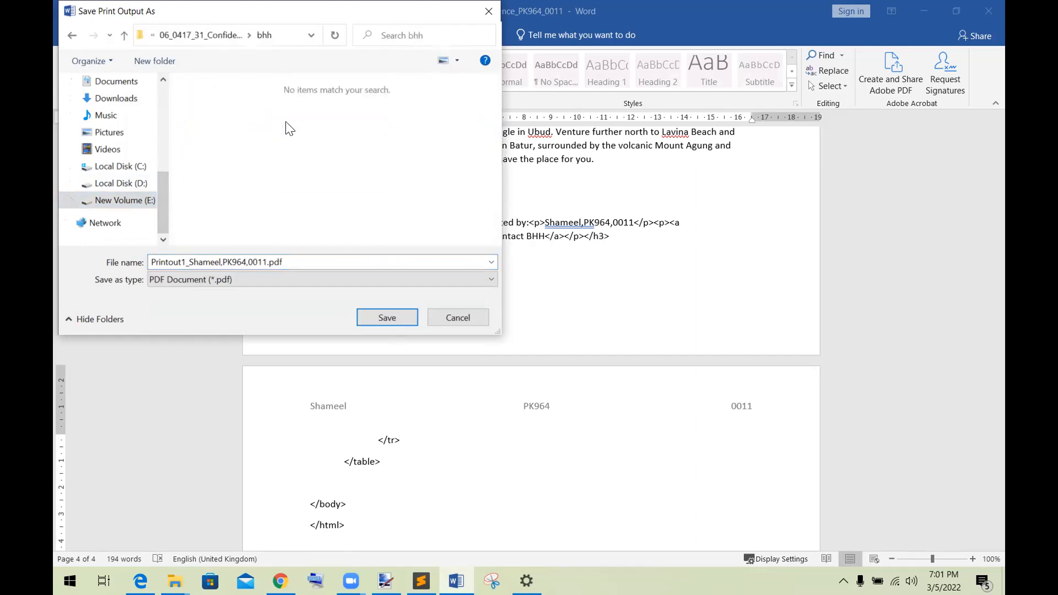
pyautogui.click(225, 32)
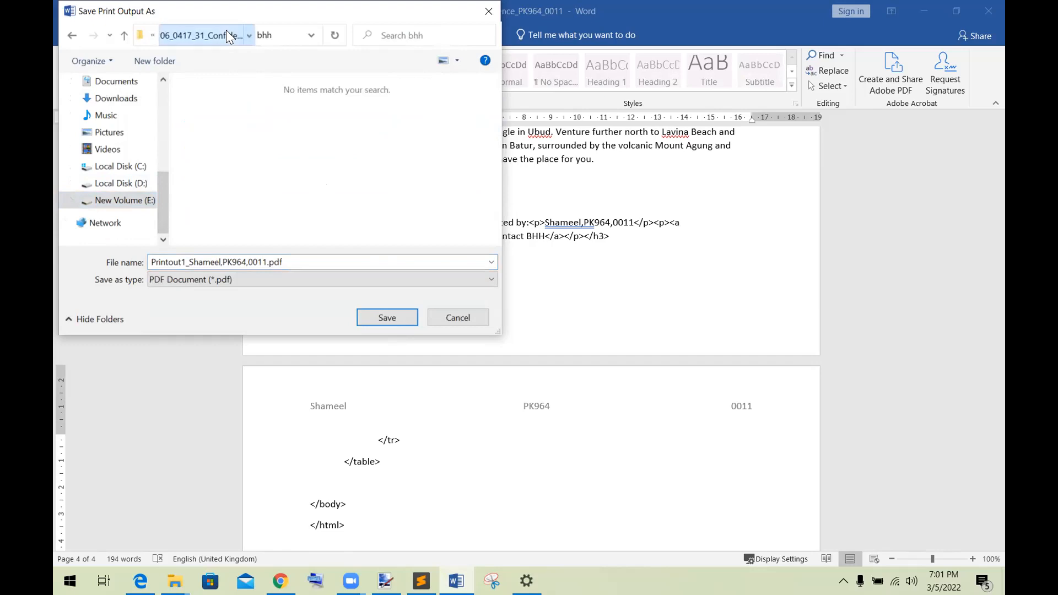
pyautogui.click(401, 319)
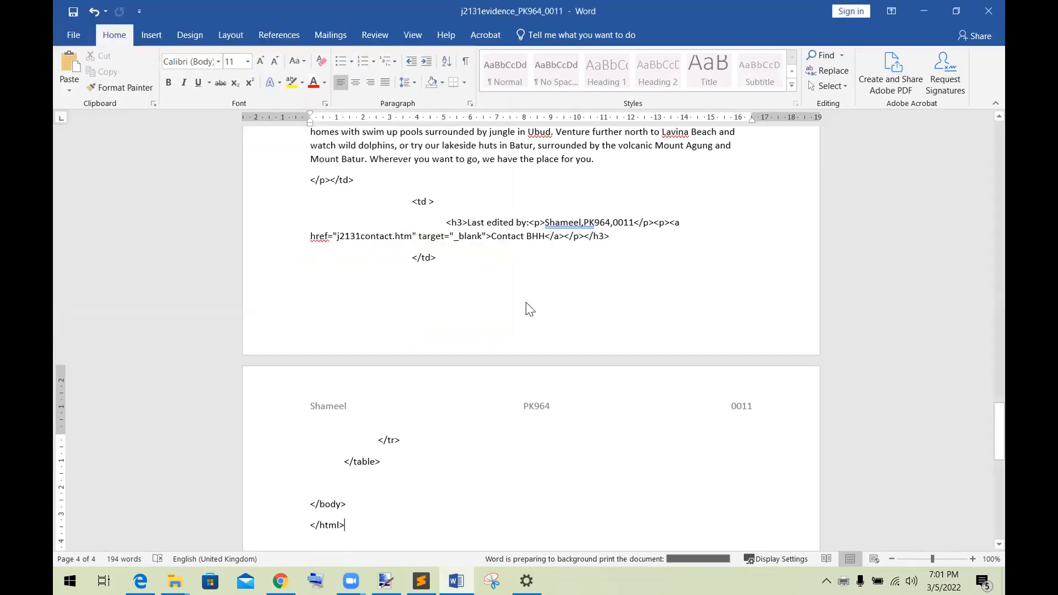